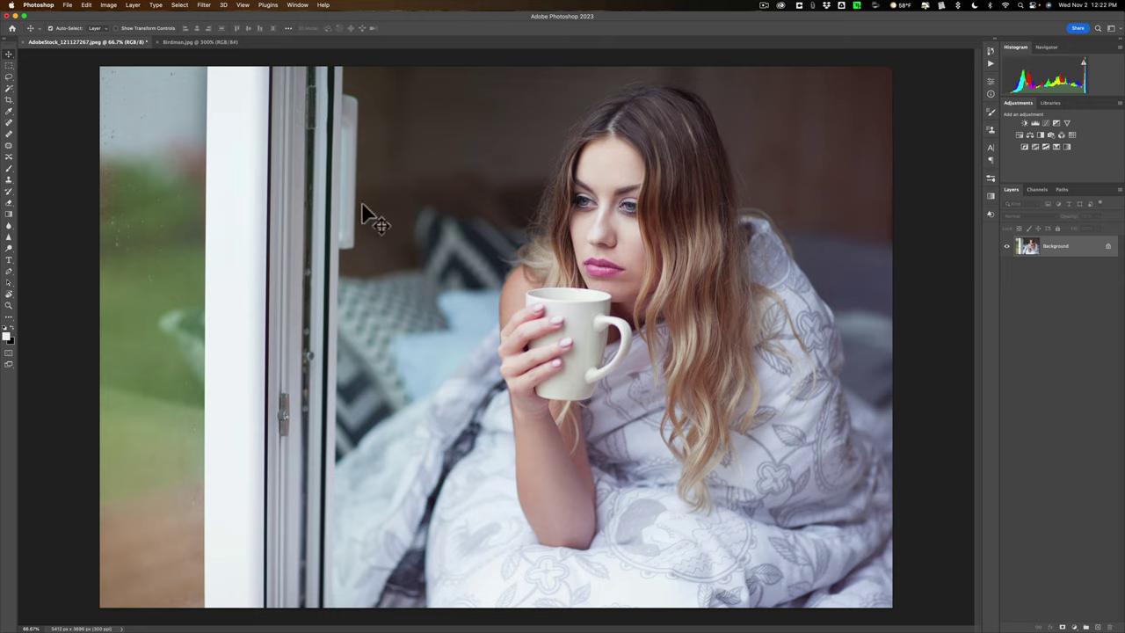
- Bring the Birdman.jpg still to the front and switch to the Photography workspace
click(191, 41)
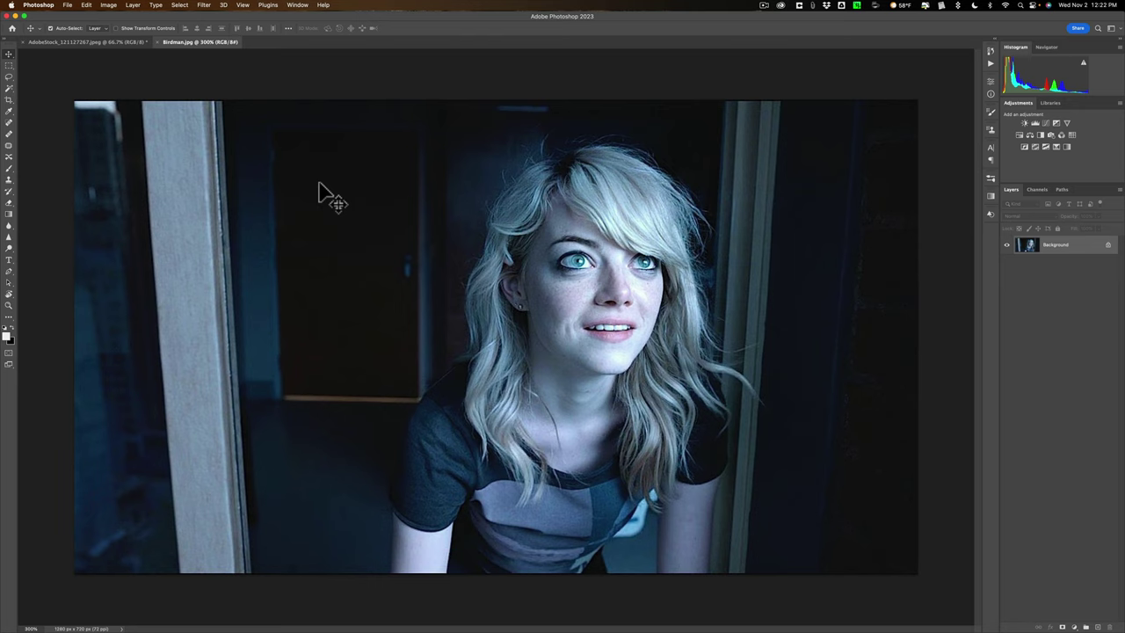
click(85, 42)
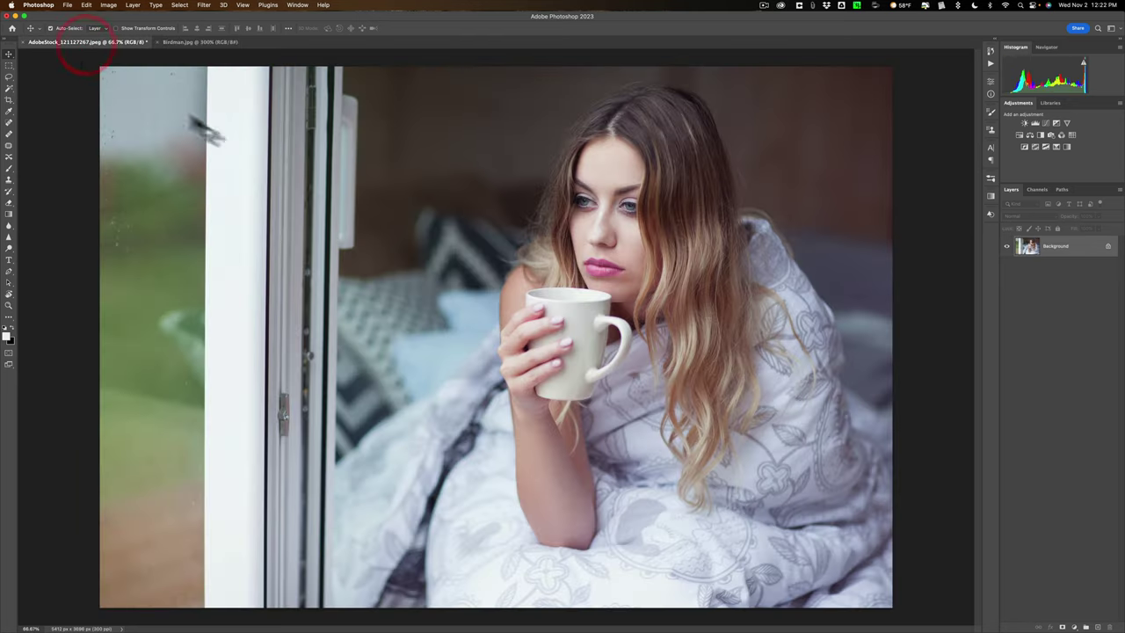
click(202, 42)
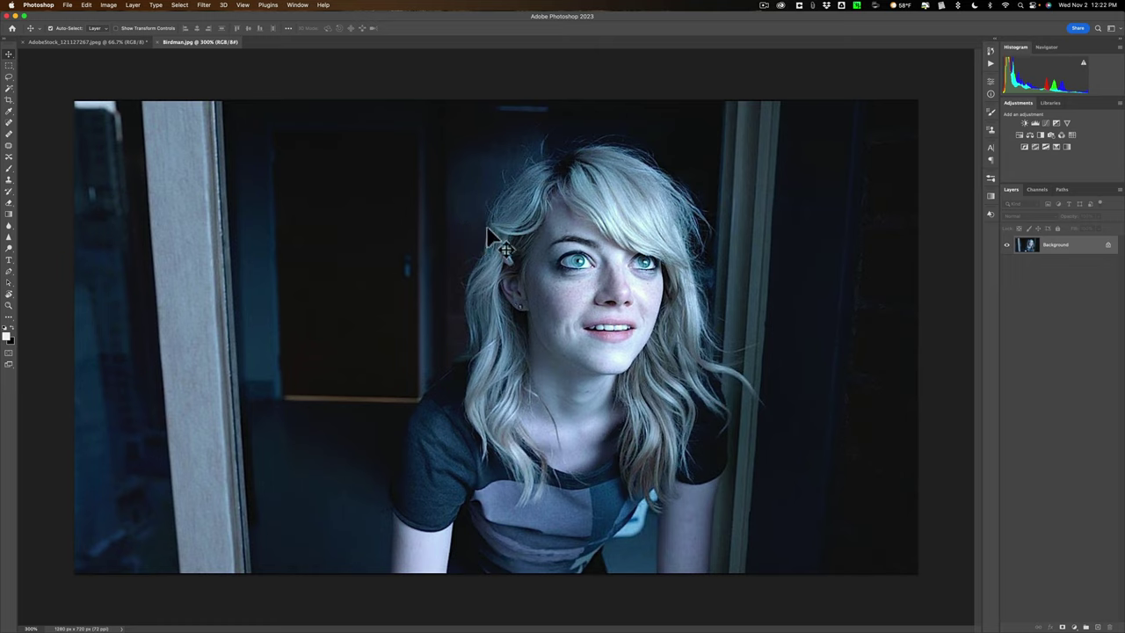
click(1099, 20)
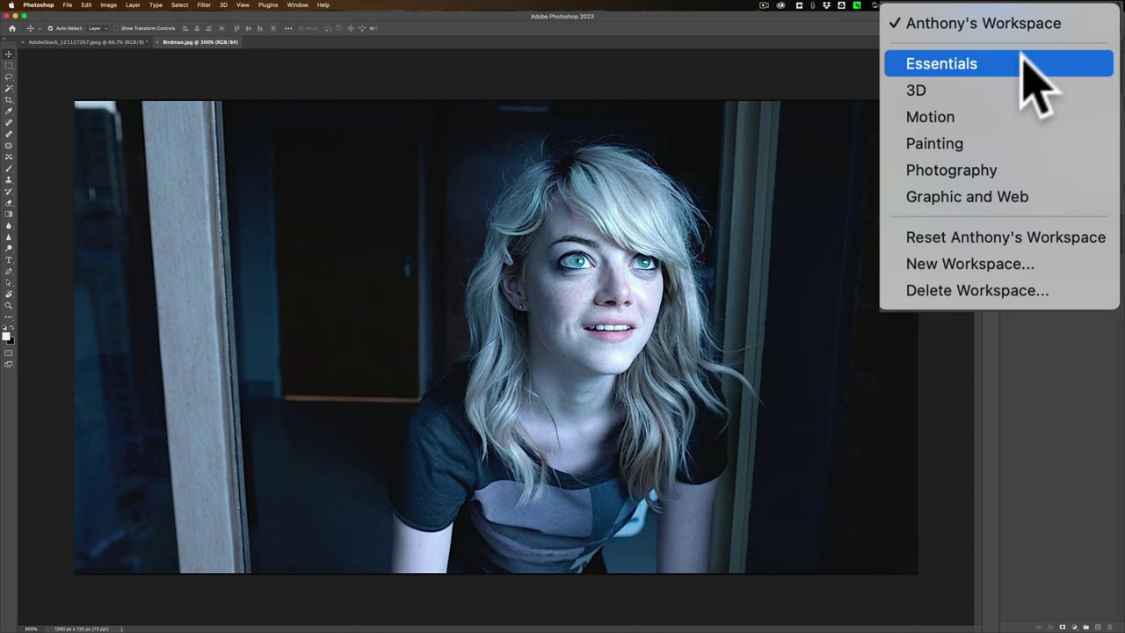
click(980, 176)
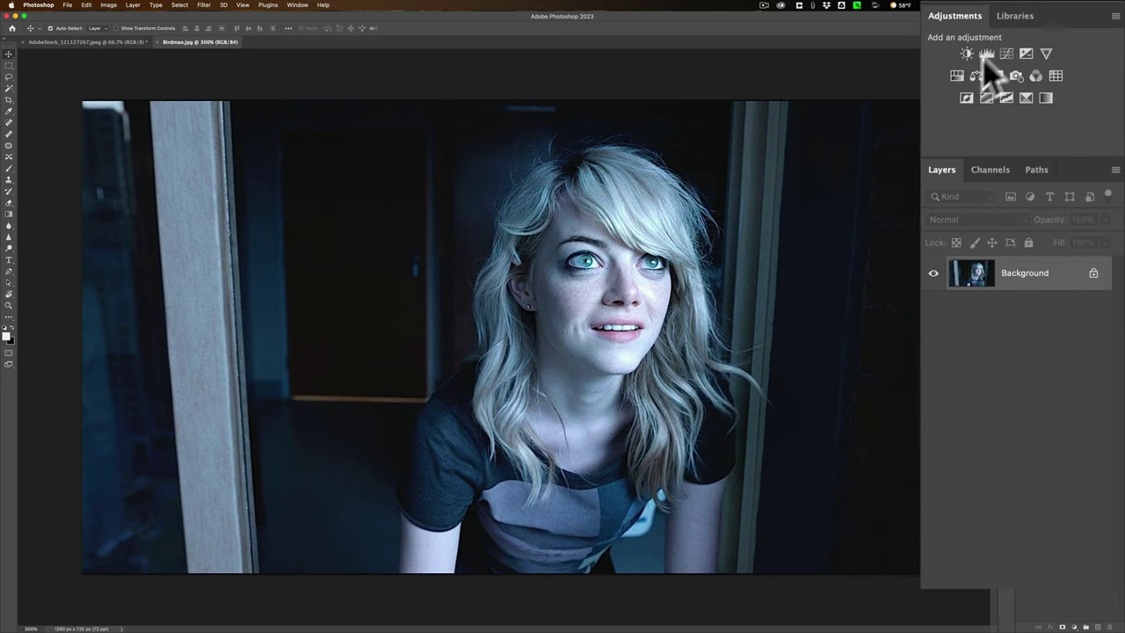
- Expand the Libraries panel and start Extract from Image on the Birdman still
click(1015, 15)
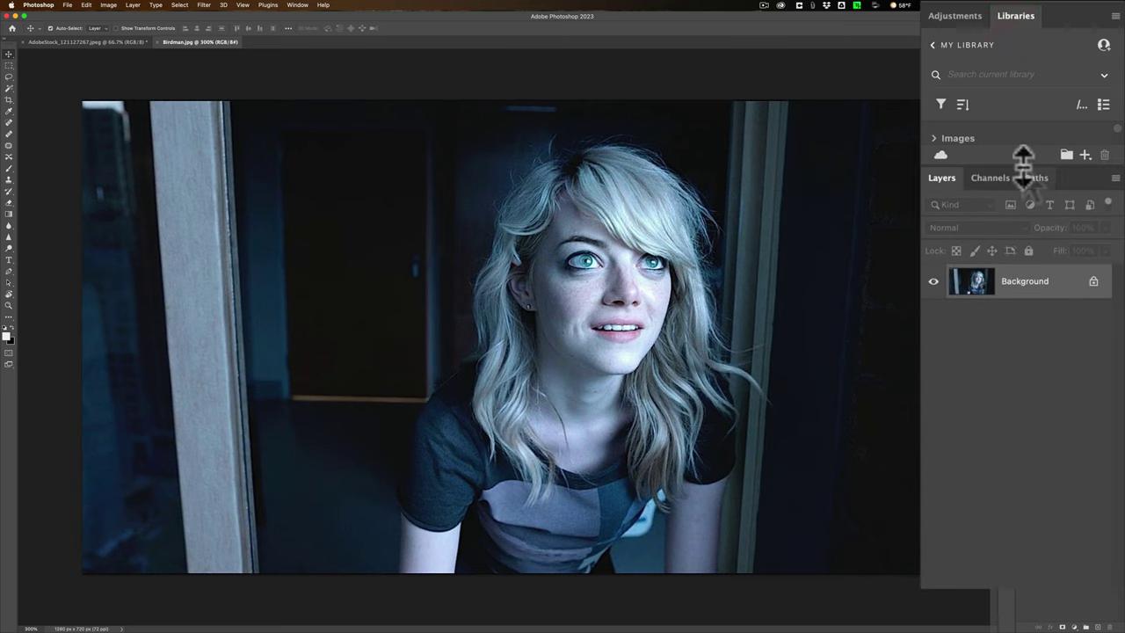
drag(1022, 165, 1029, 576)
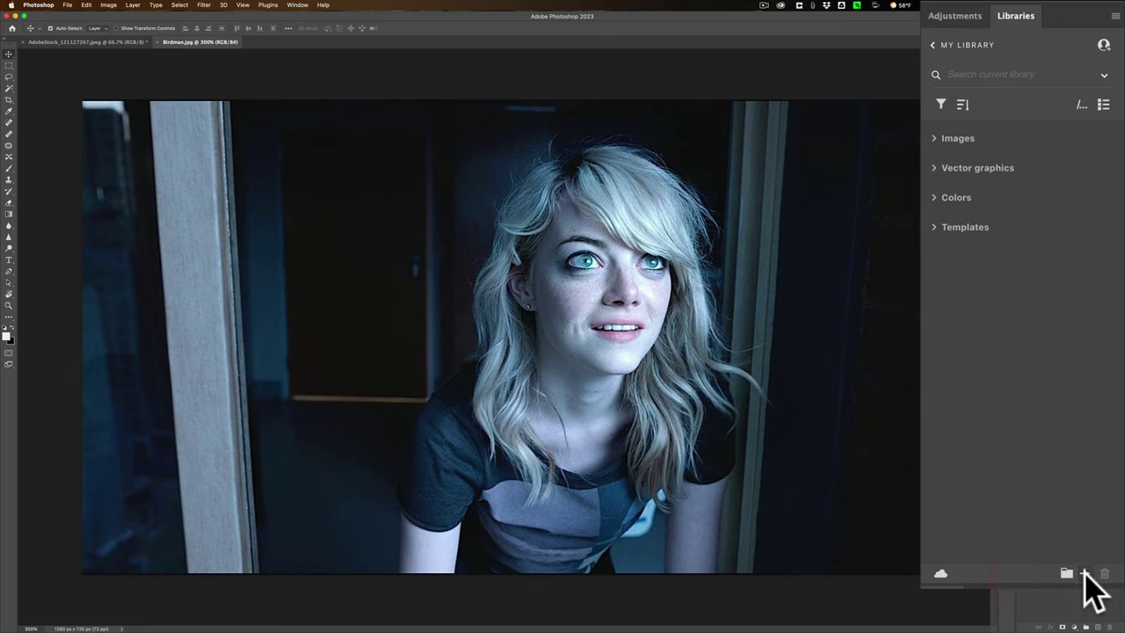
click(1084, 573)
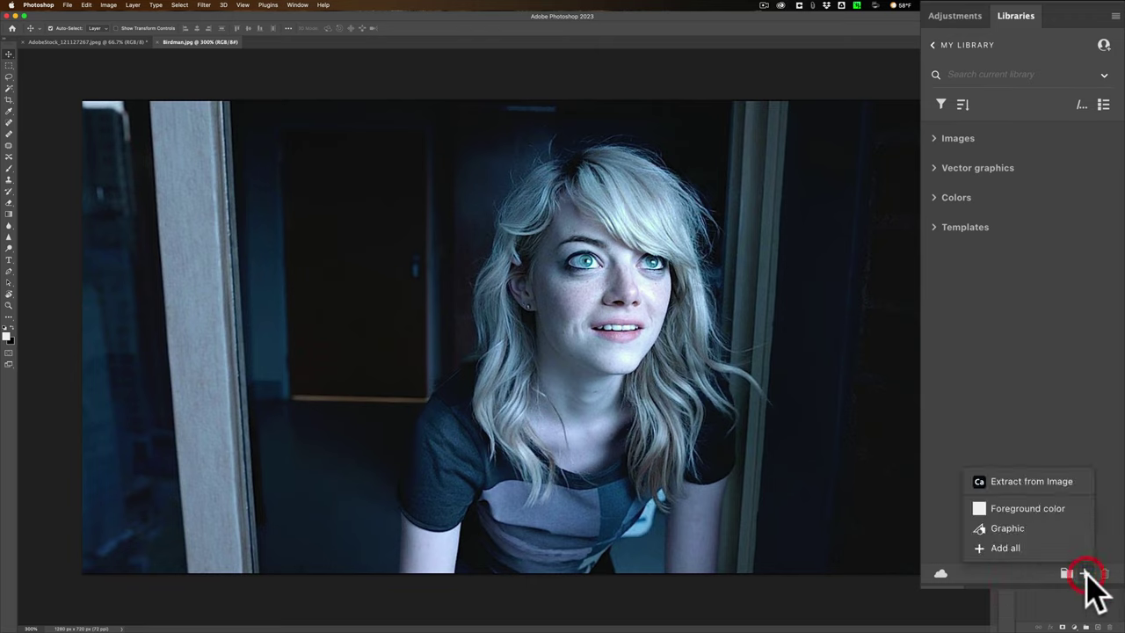
click(1026, 482)
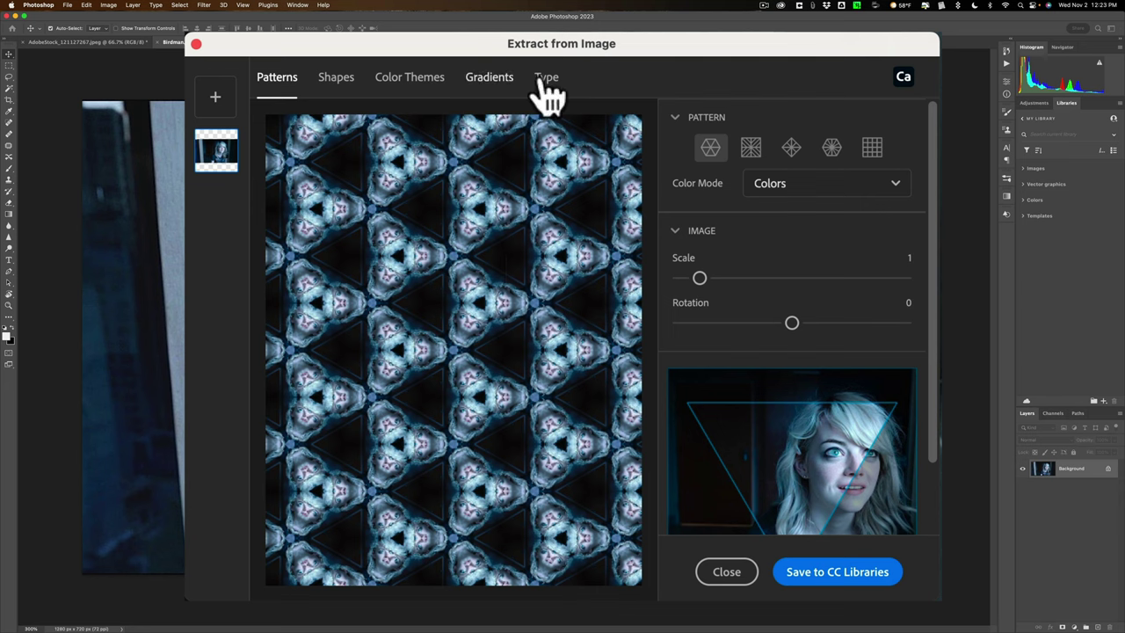
- Extract a gradient with 5 stops from the Birdman still and save it to CC Libraries
click(492, 81)
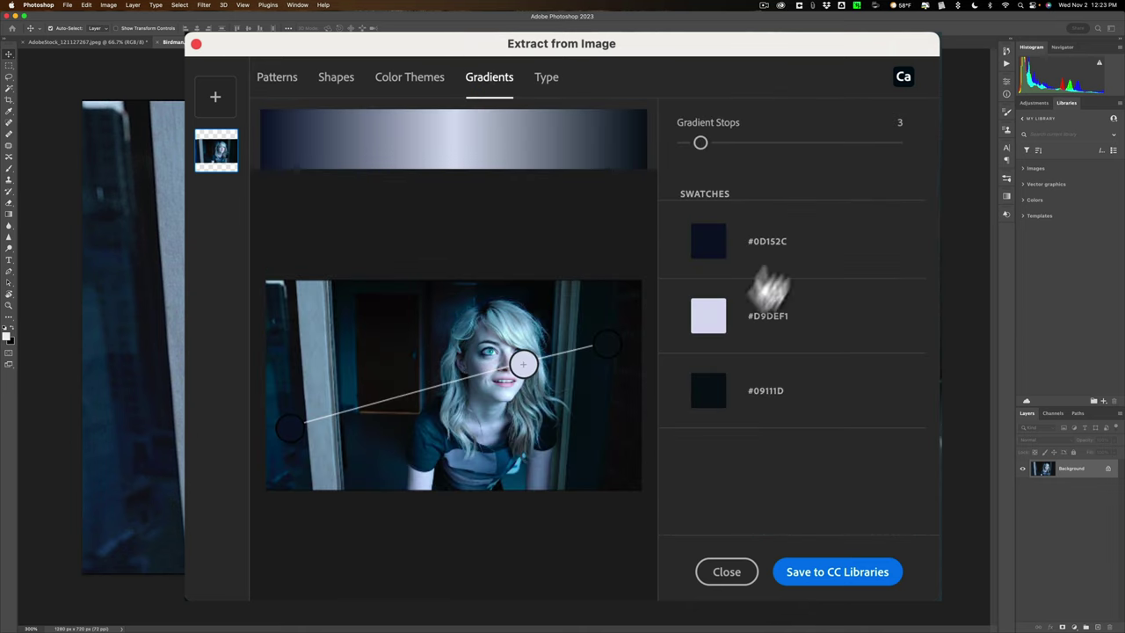
click(779, 410)
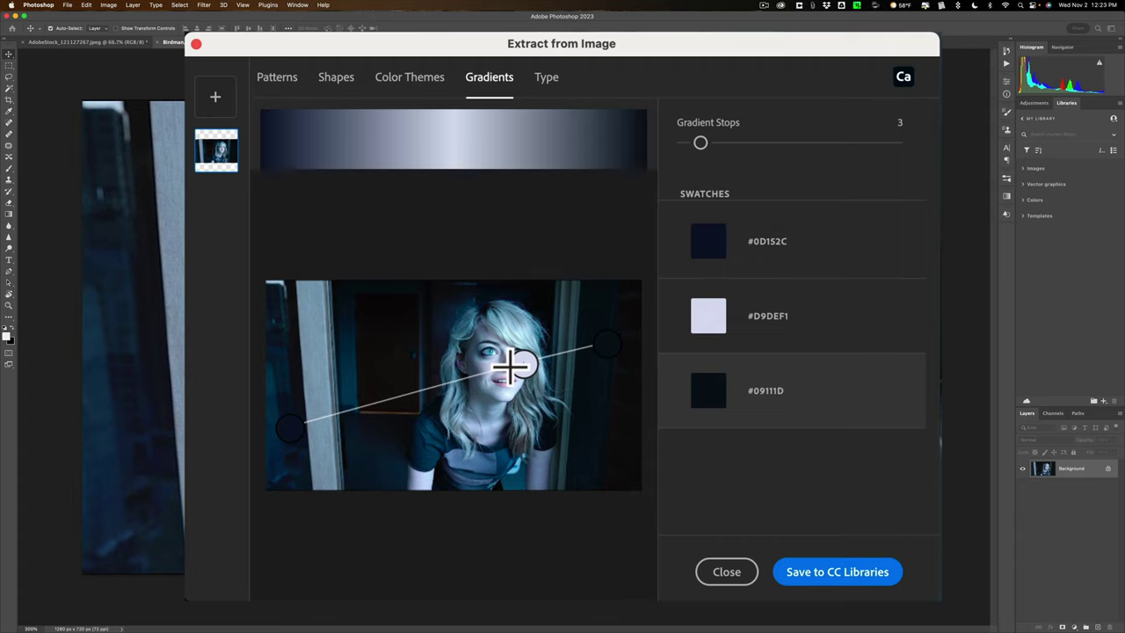
drag(694, 143, 726, 143)
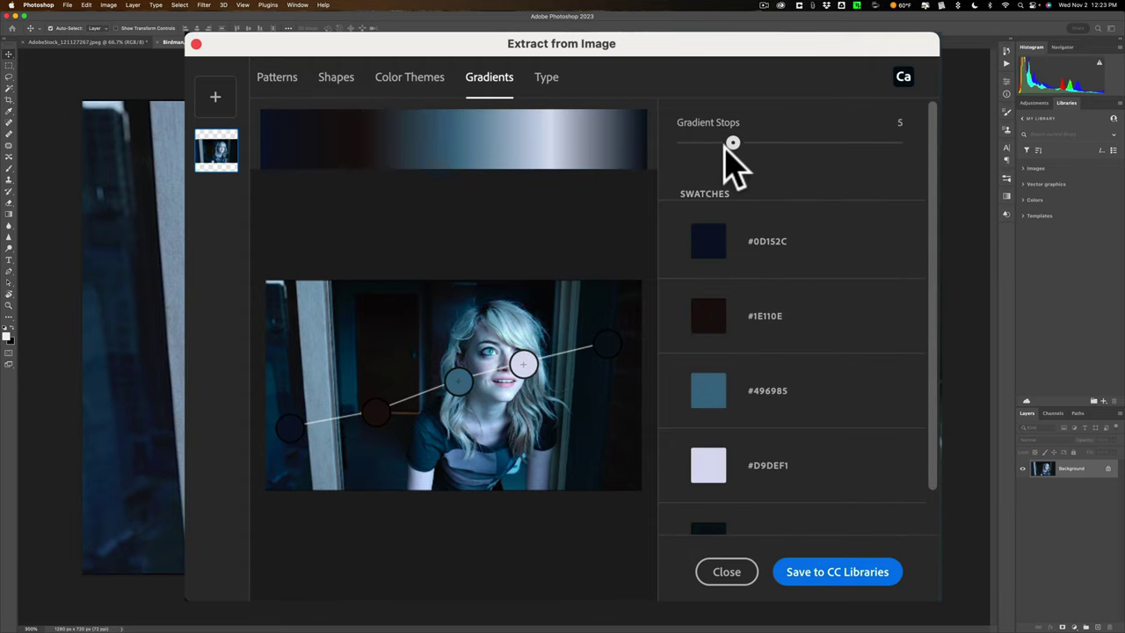
click(733, 143)
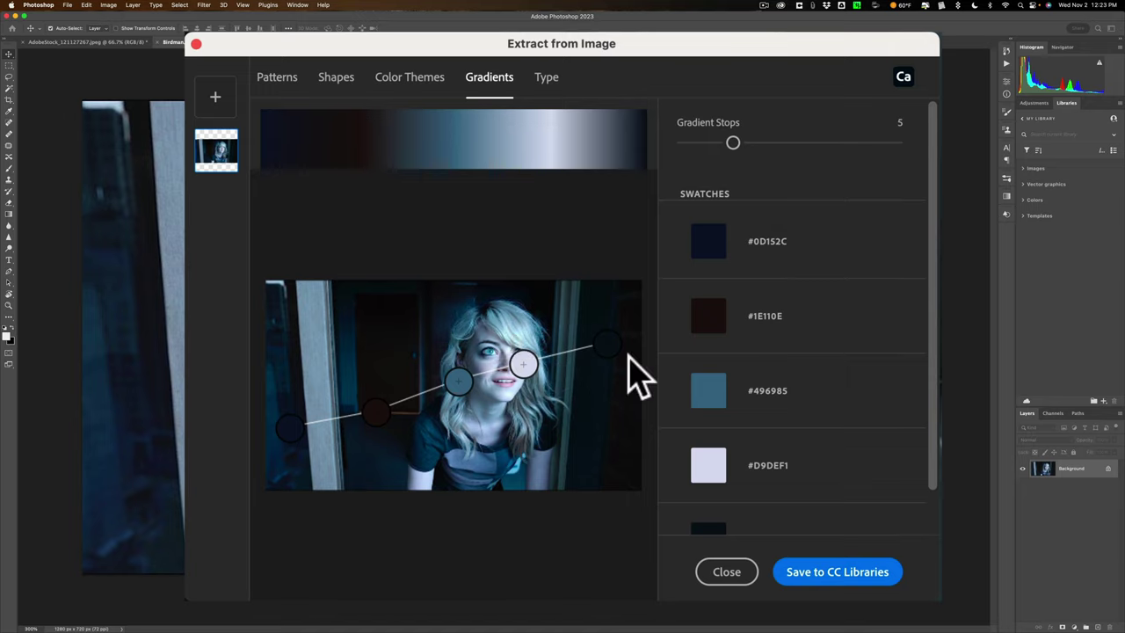
scroll(733, 402, down, 2)
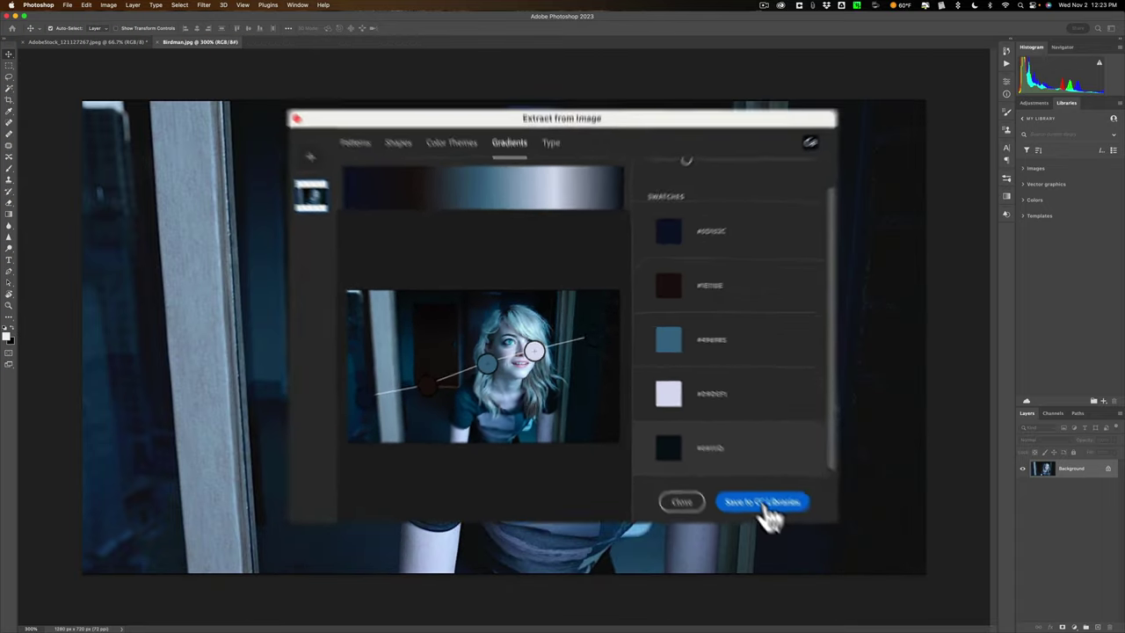
click(842, 573)
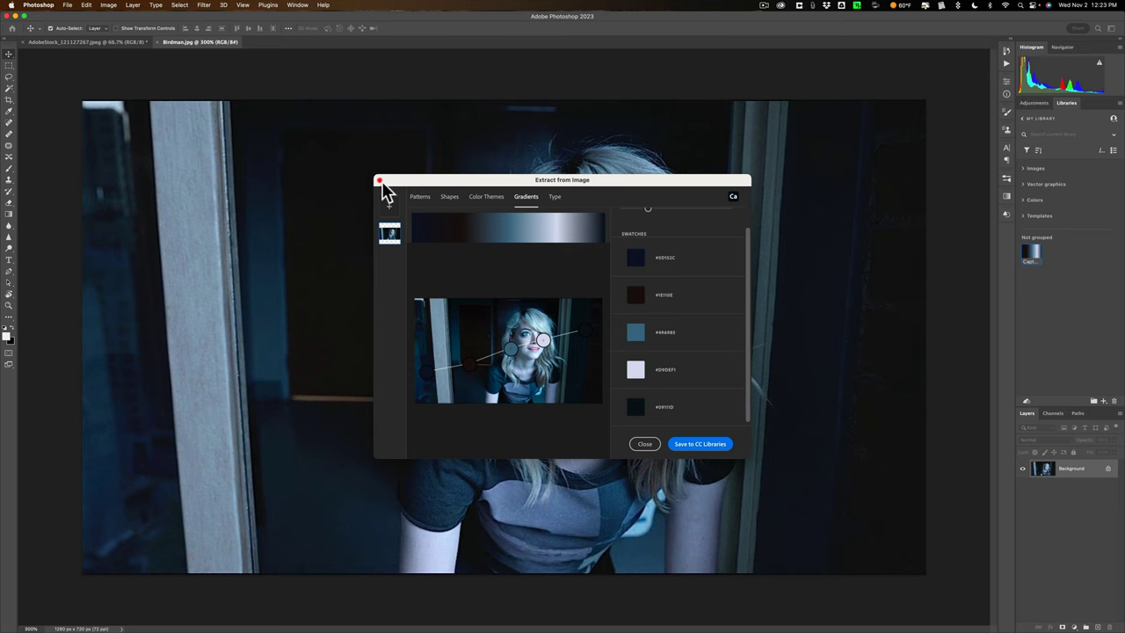
- Close the extraction window, return to the coffee-cup portrait and try applying the library gradient
click(644, 444)
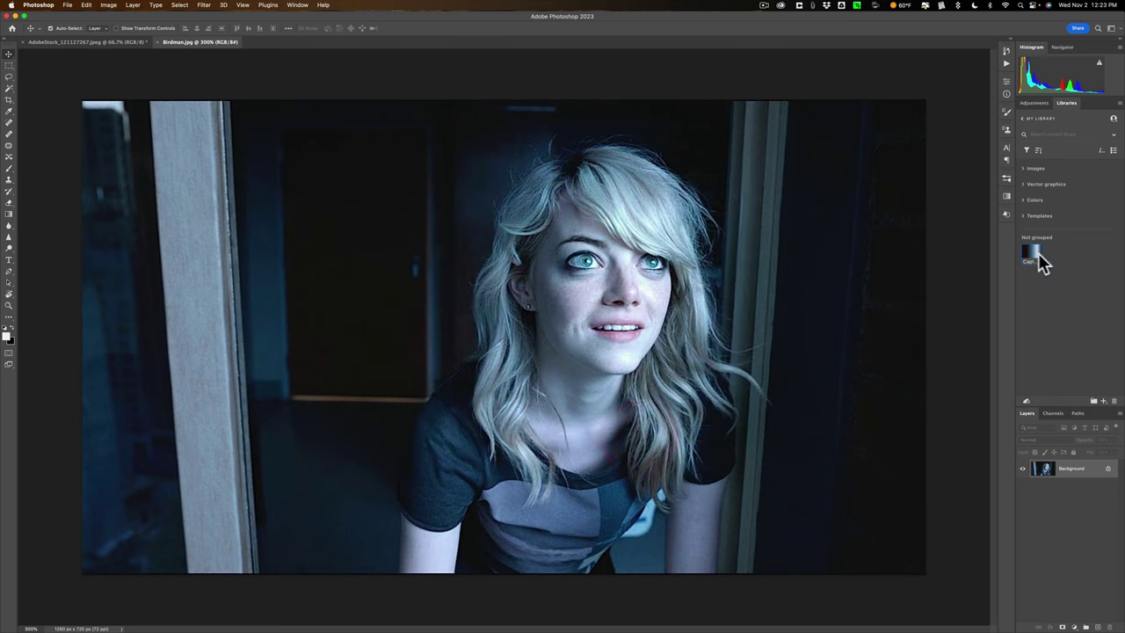
click(110, 42)
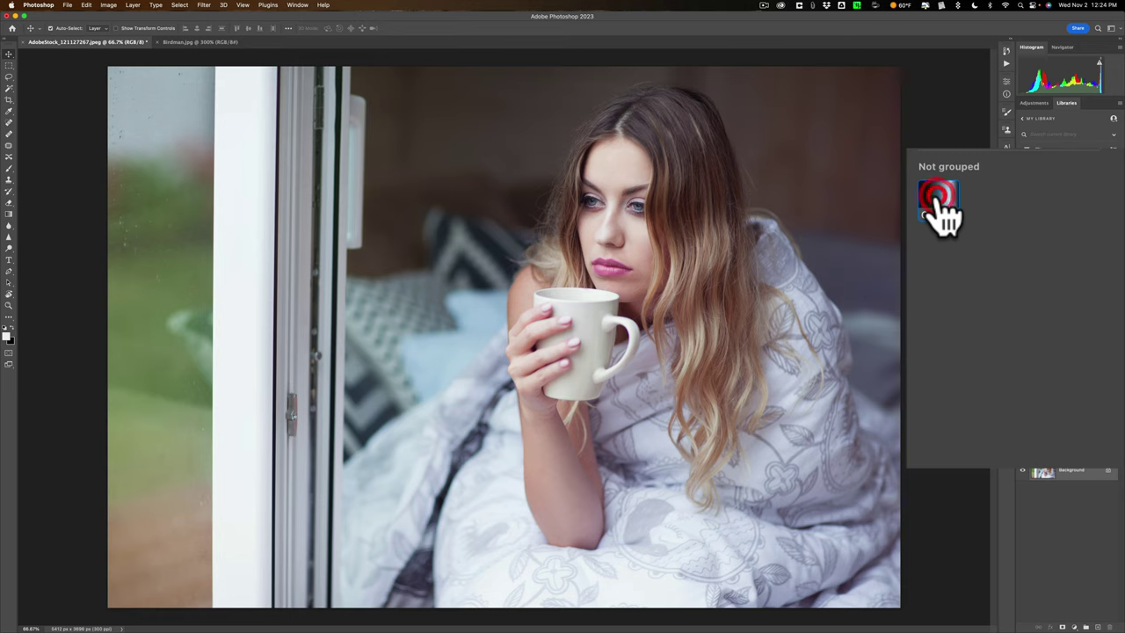
right_click(937, 203)
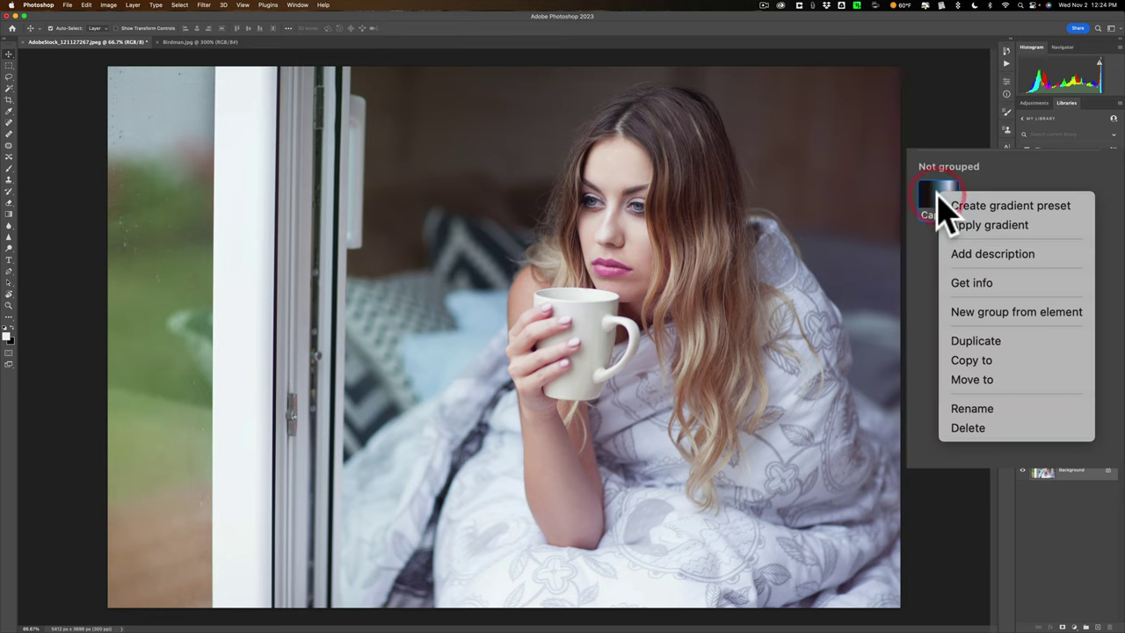
click(947, 225)
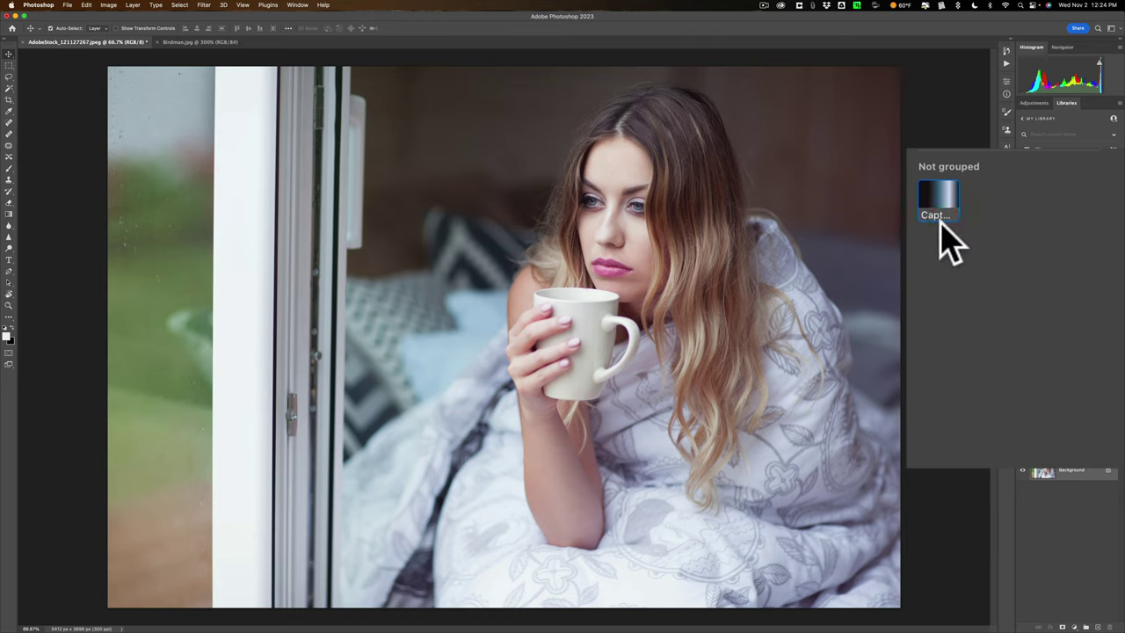
- Create a gradient preset named 'Birdman' from the library gradient
right_click(937, 204)
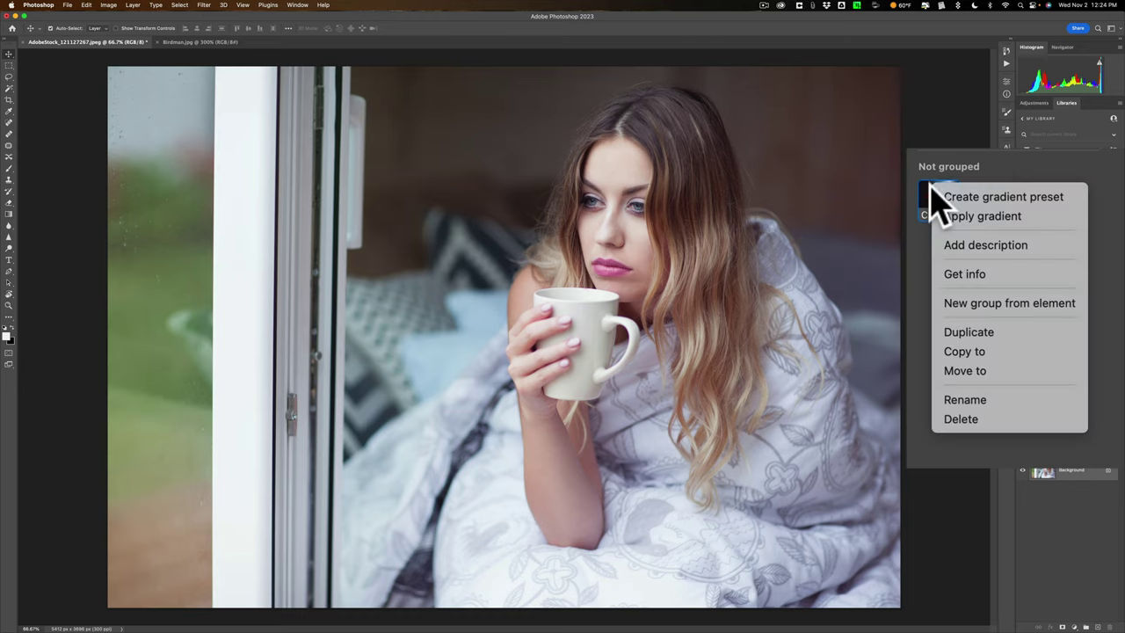
click(1009, 198)
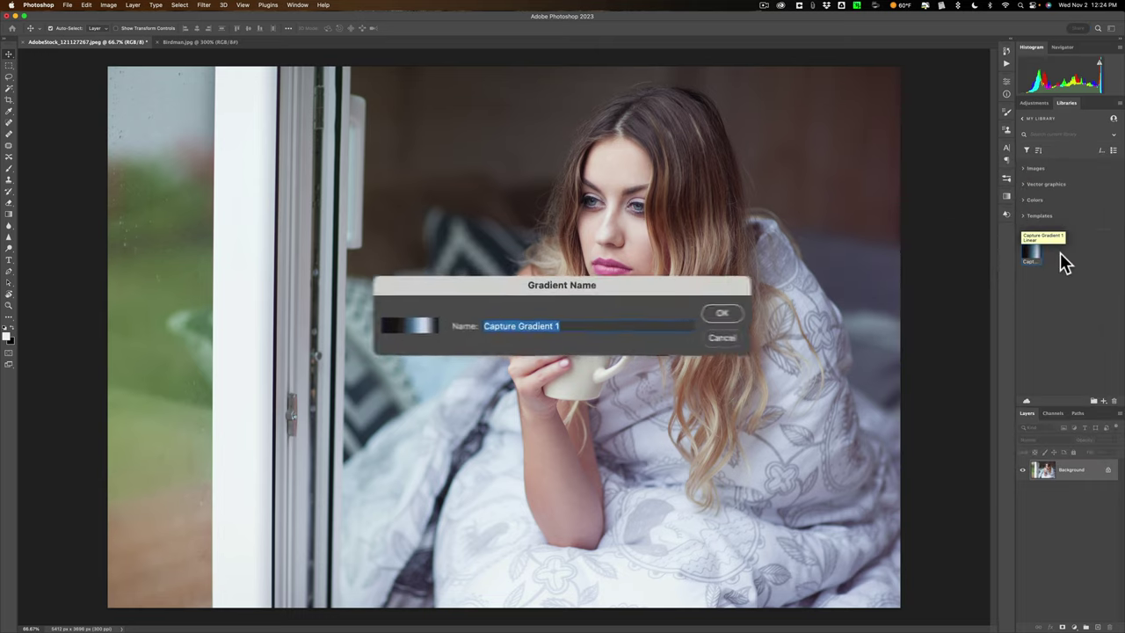
text(Birdman)
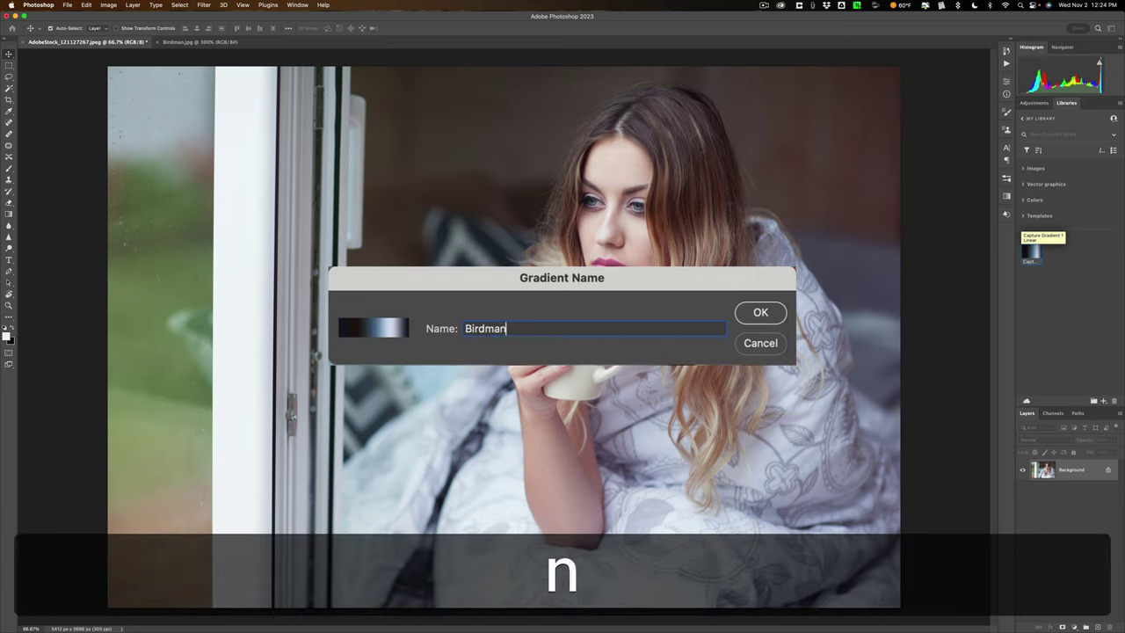
key(Return)
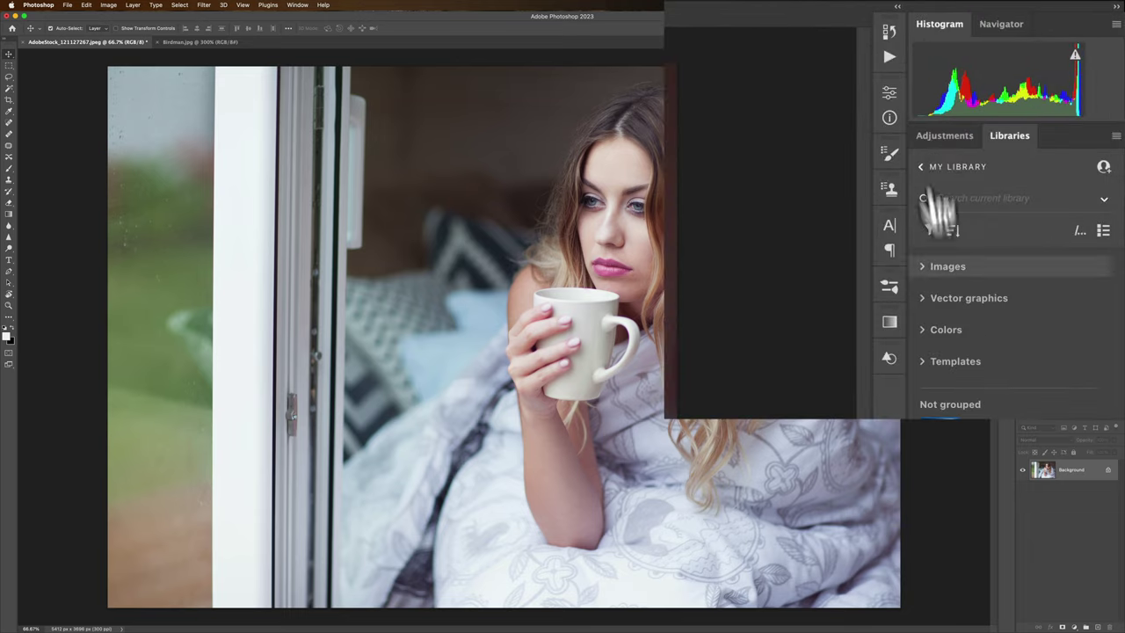
- Add a Gradient Map adjustment layer to the portrait using the Birdman gradient preset
click(933, 139)
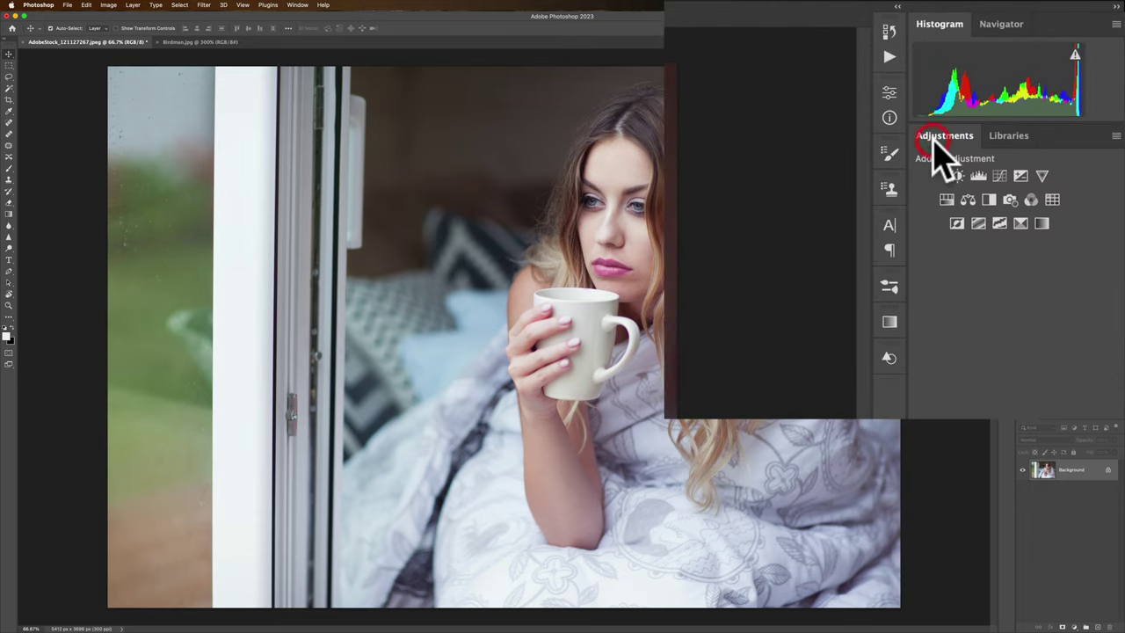
click(1043, 224)
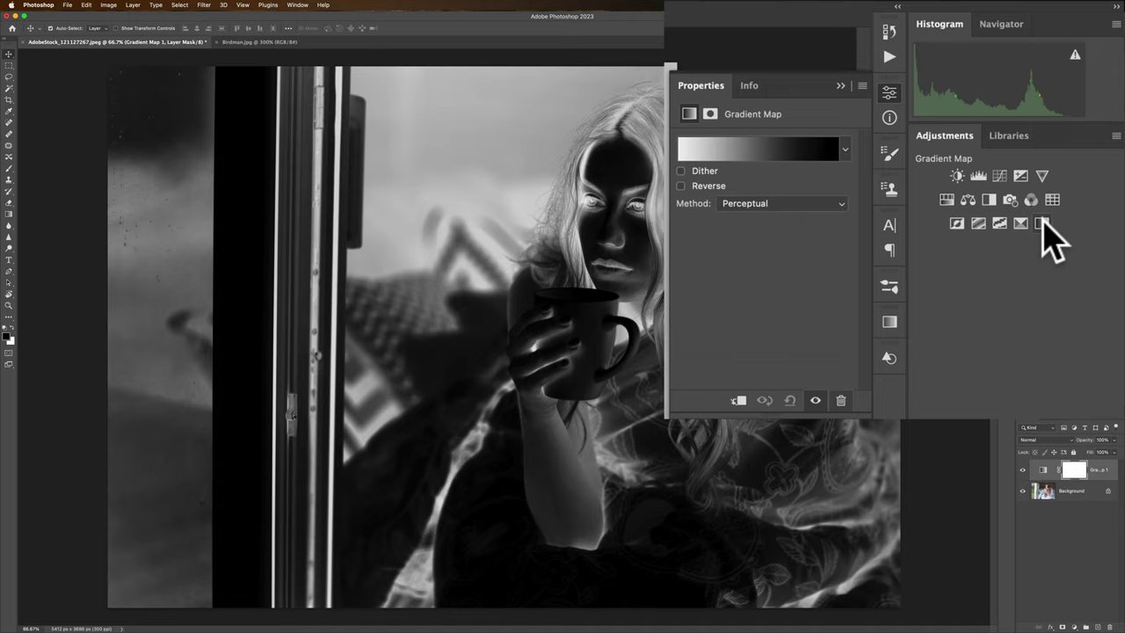
click(846, 151)
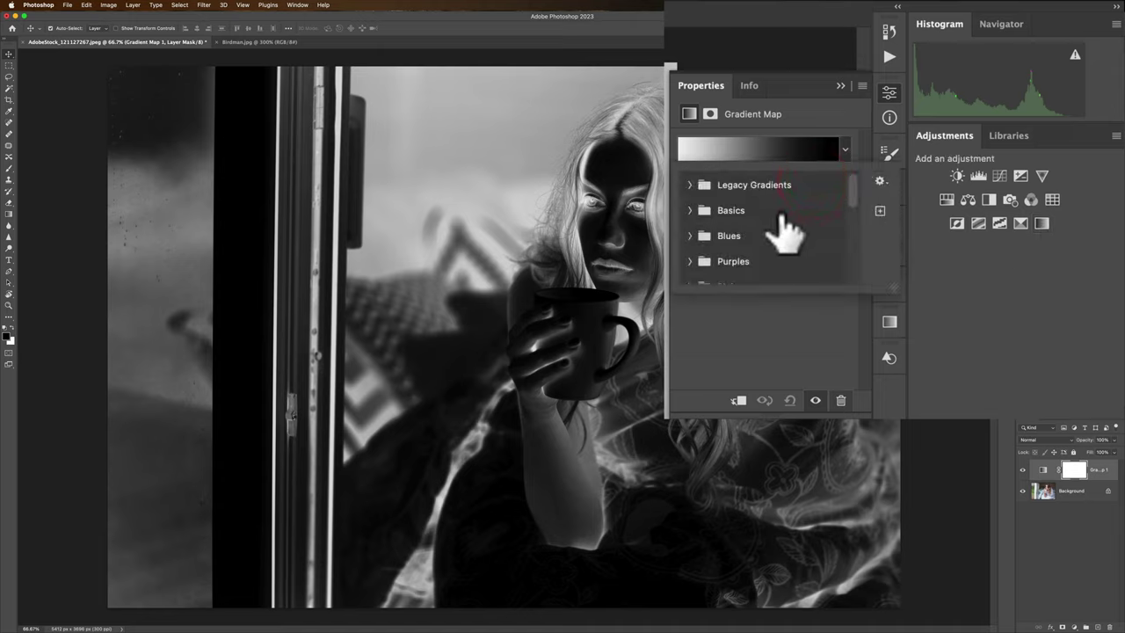
scroll(787, 230, down, 5)
scroll(786, 231, down, 3)
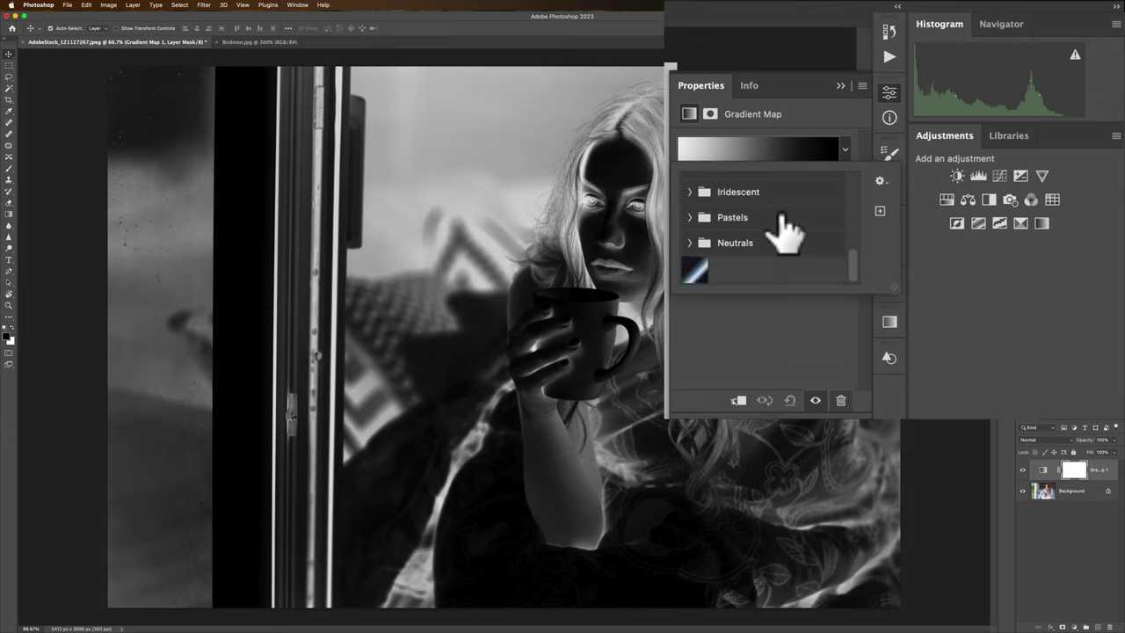
click(696, 270)
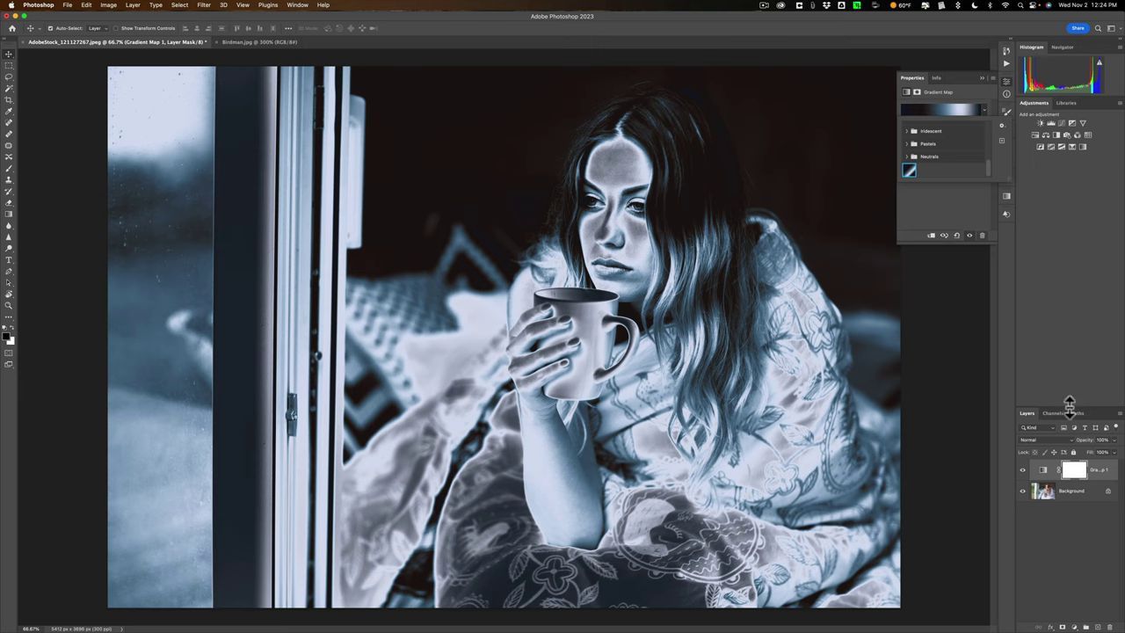
- Set the Gradient Map layer's blend mode to Color
drag(1068, 404, 1068, 239)
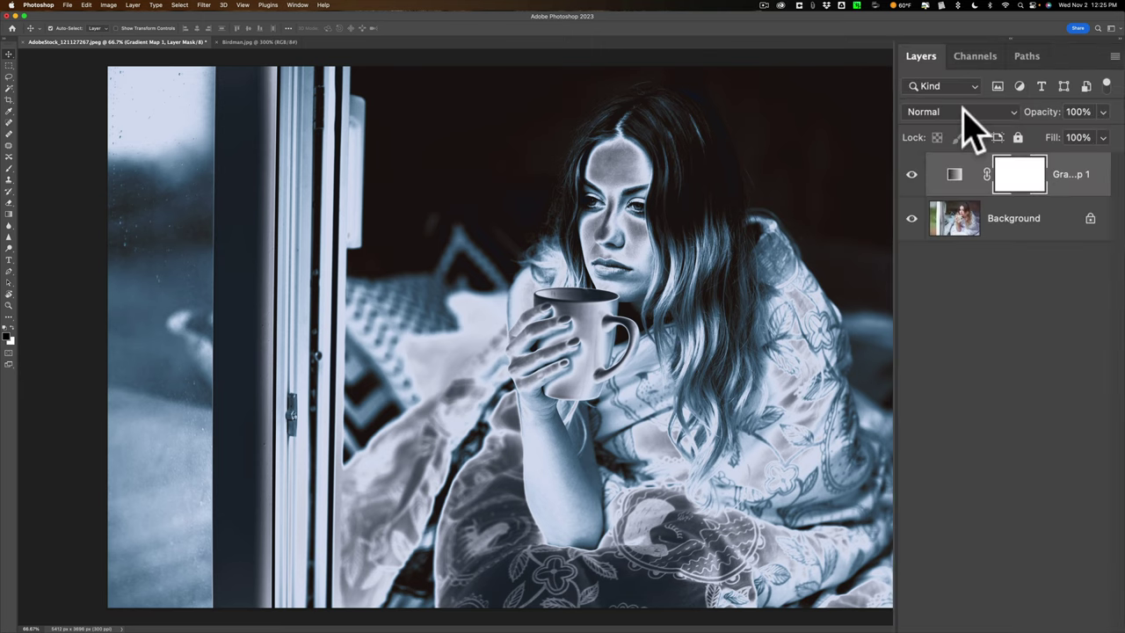
click(960, 114)
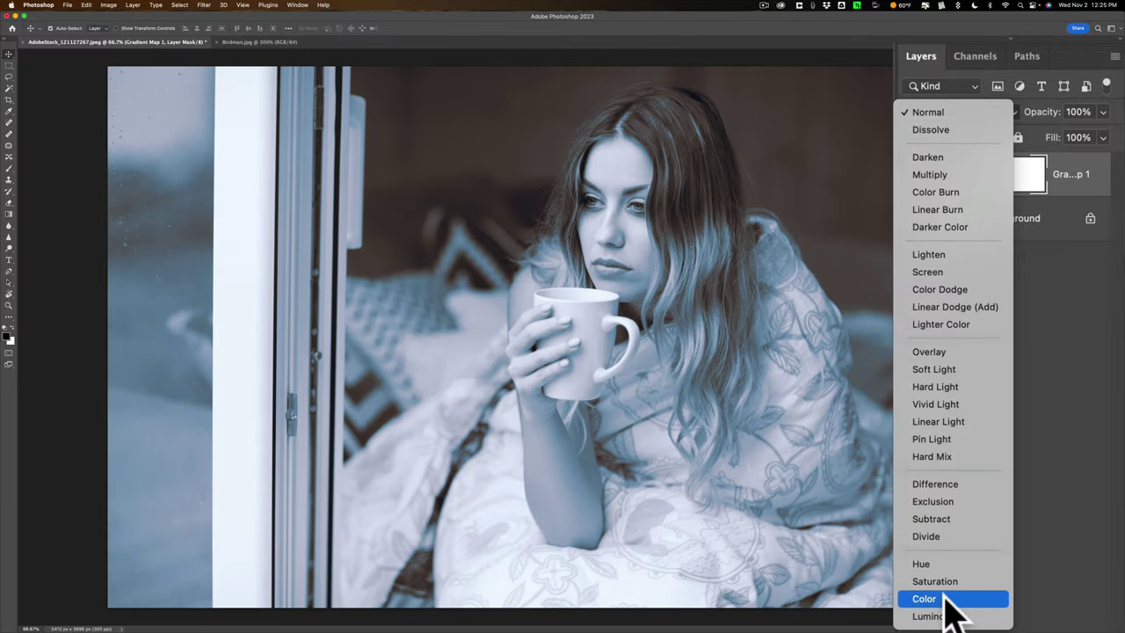
click(944, 600)
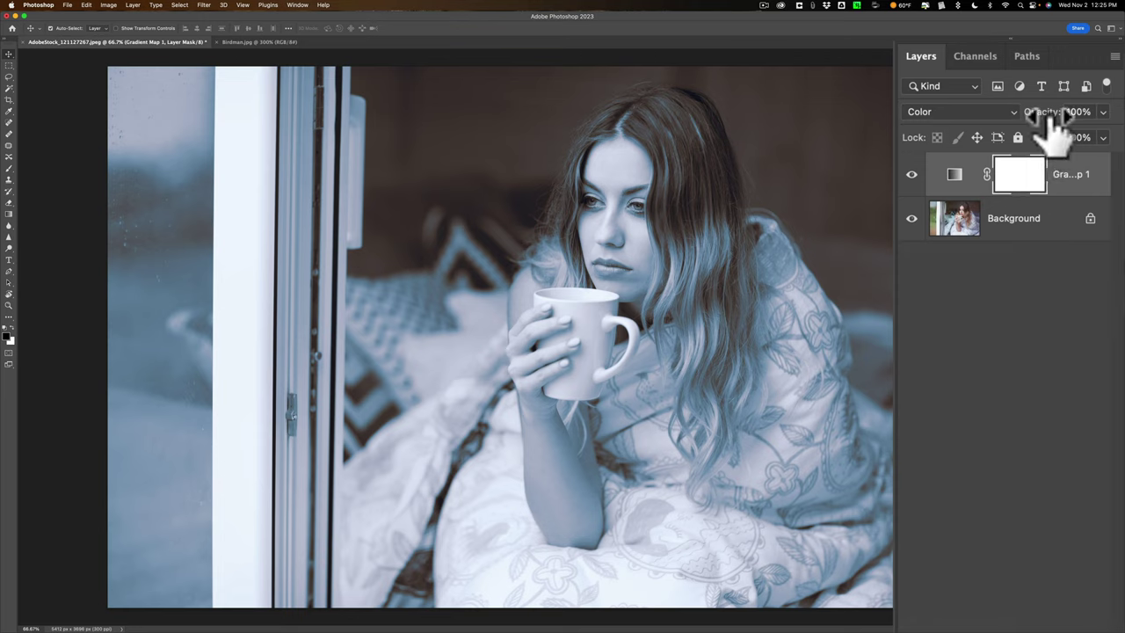
drag(1049, 123, 1103, 128)
- In the Gradient Map properties, toggle Reverse on and off, keeping normal dark-to-light mapping
double_click(954, 174)
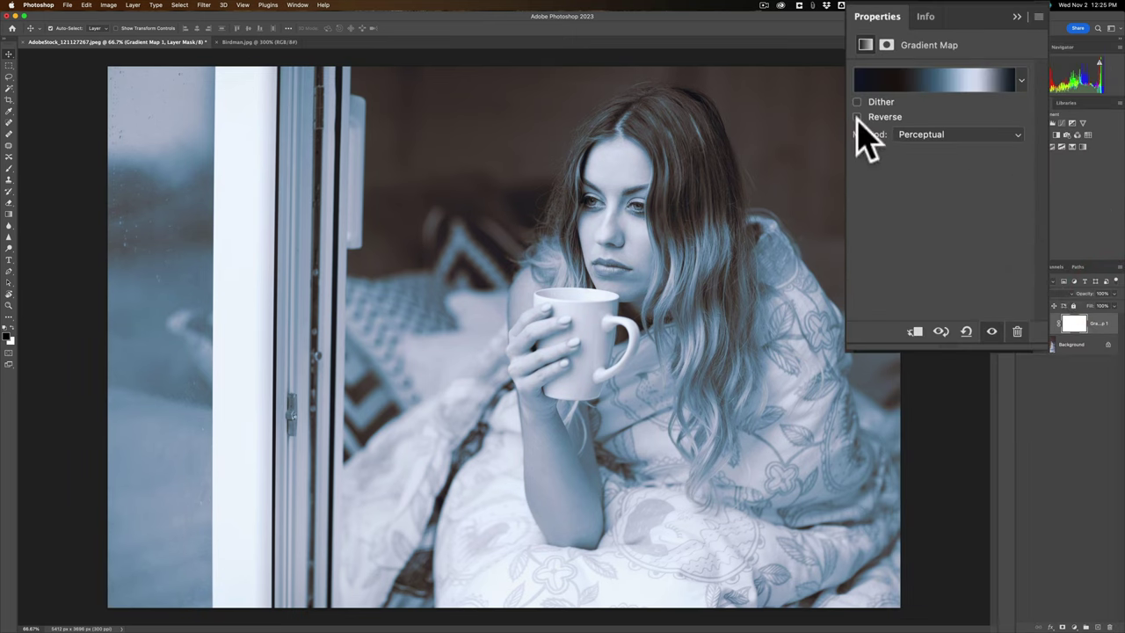
click(858, 117)
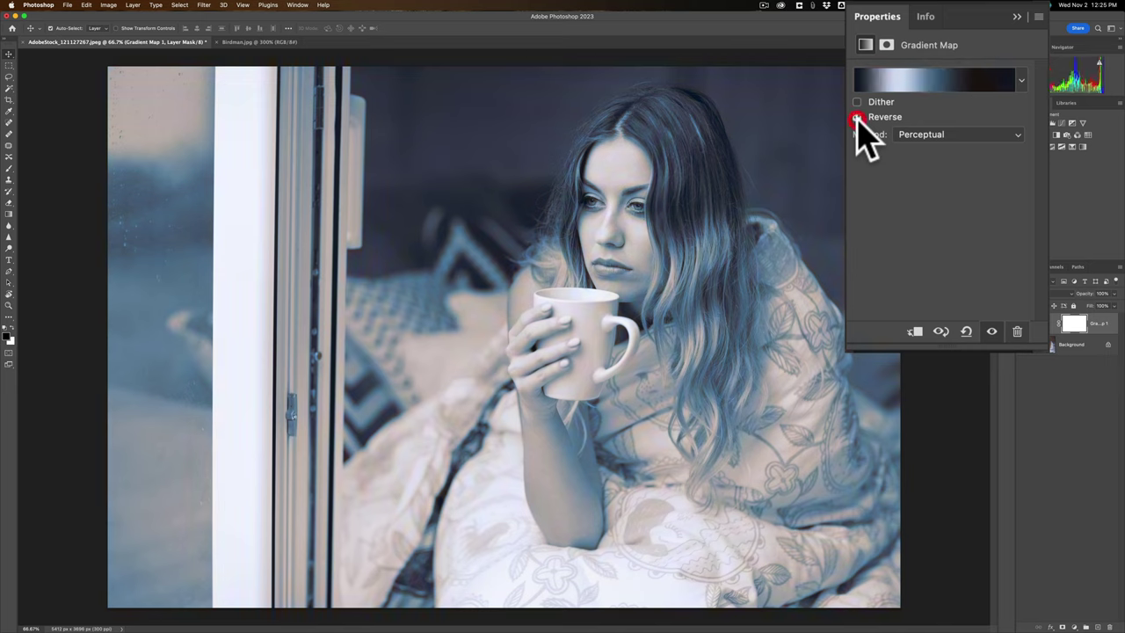
click(859, 117)
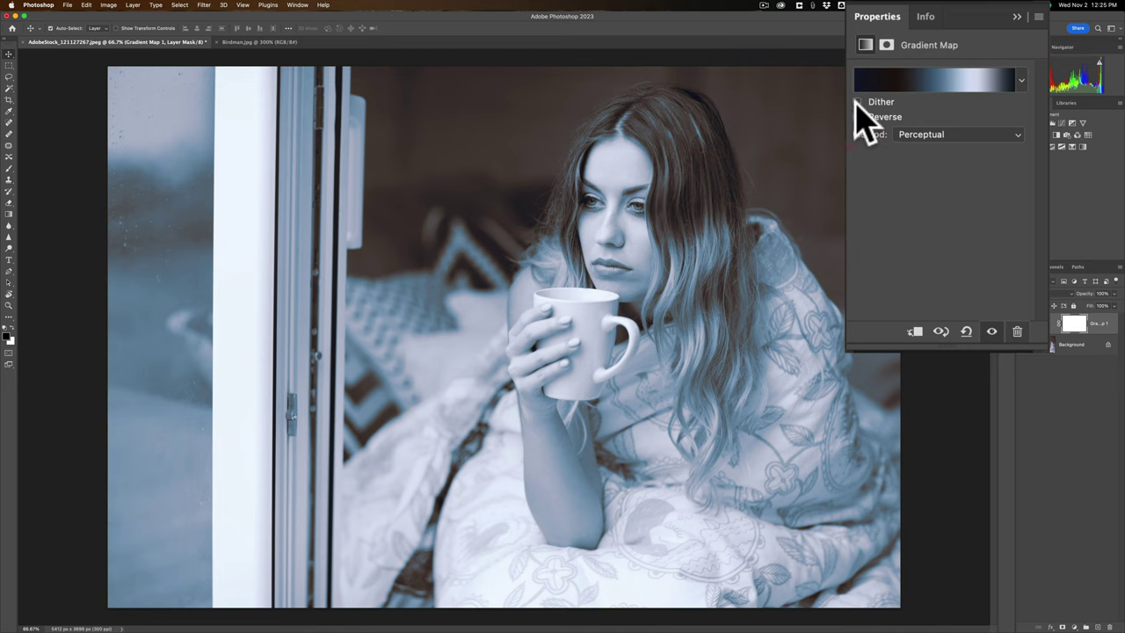
click(857, 102)
- Move the gradient's colour stops to about 78% and 37% in the Gradient Editor and apply
click(923, 81)
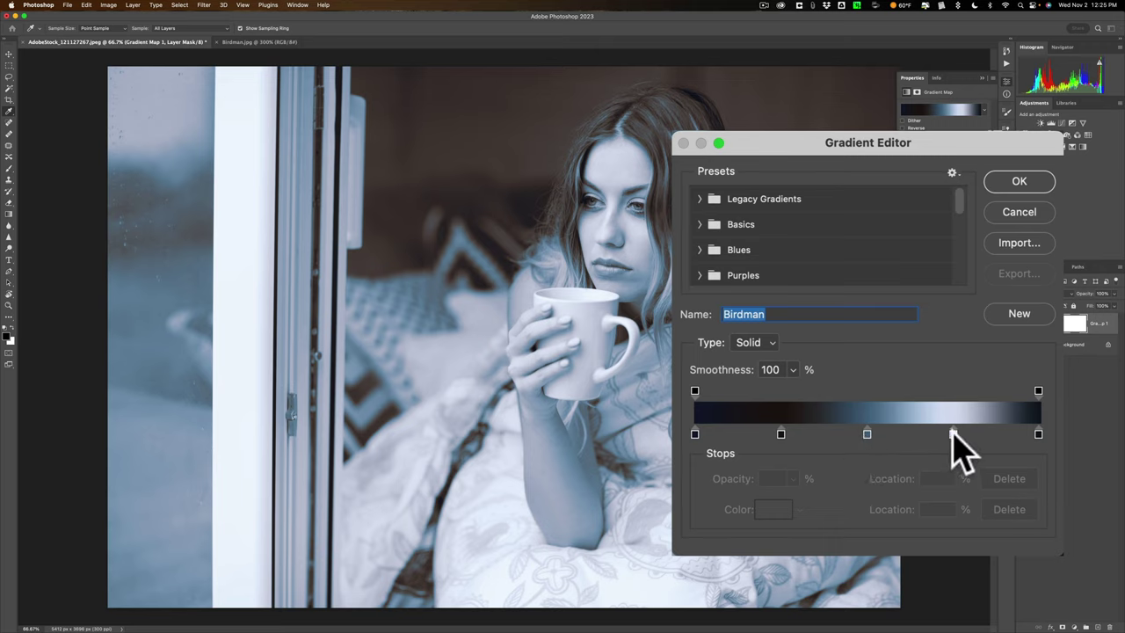
drag(953, 433, 976, 432)
drag(868, 433, 730, 432)
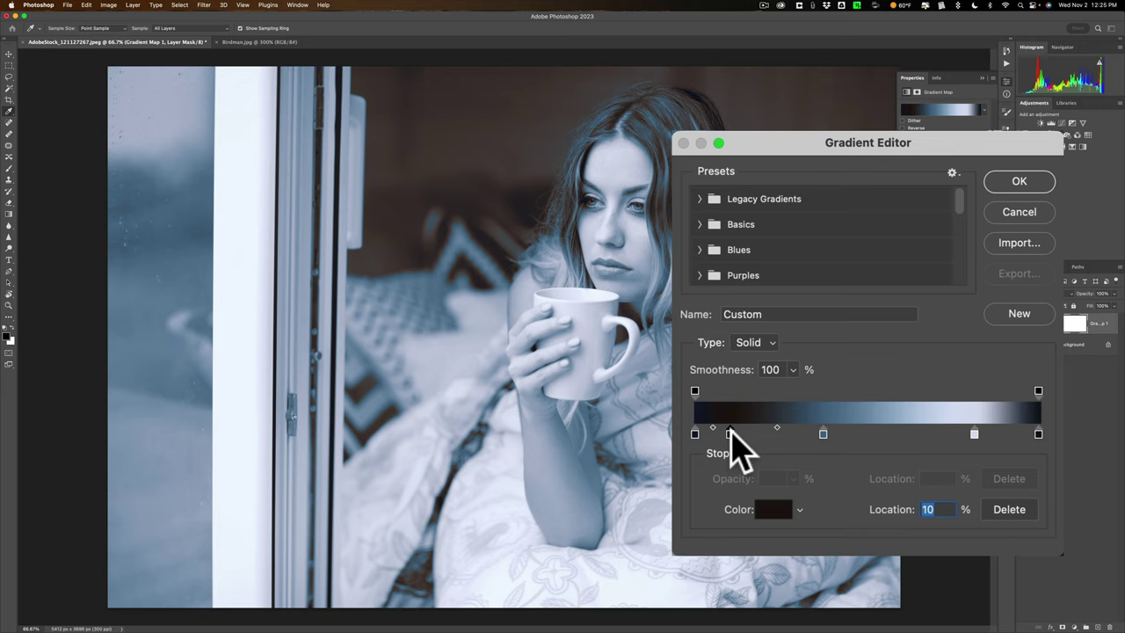
click(730, 433)
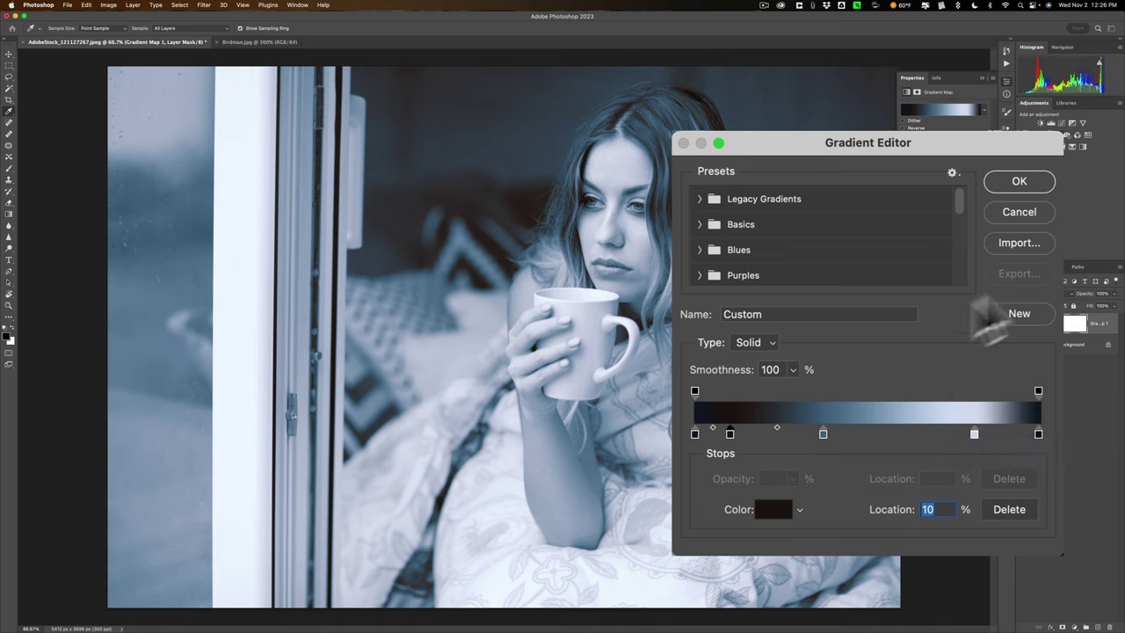
key(Return)
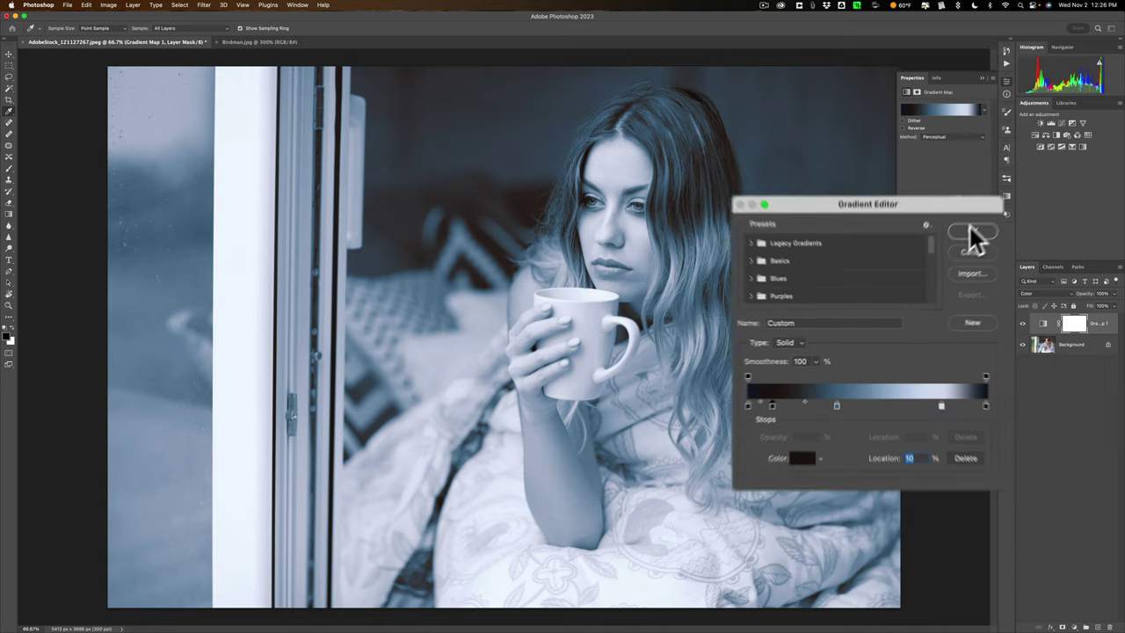
click(942, 264)
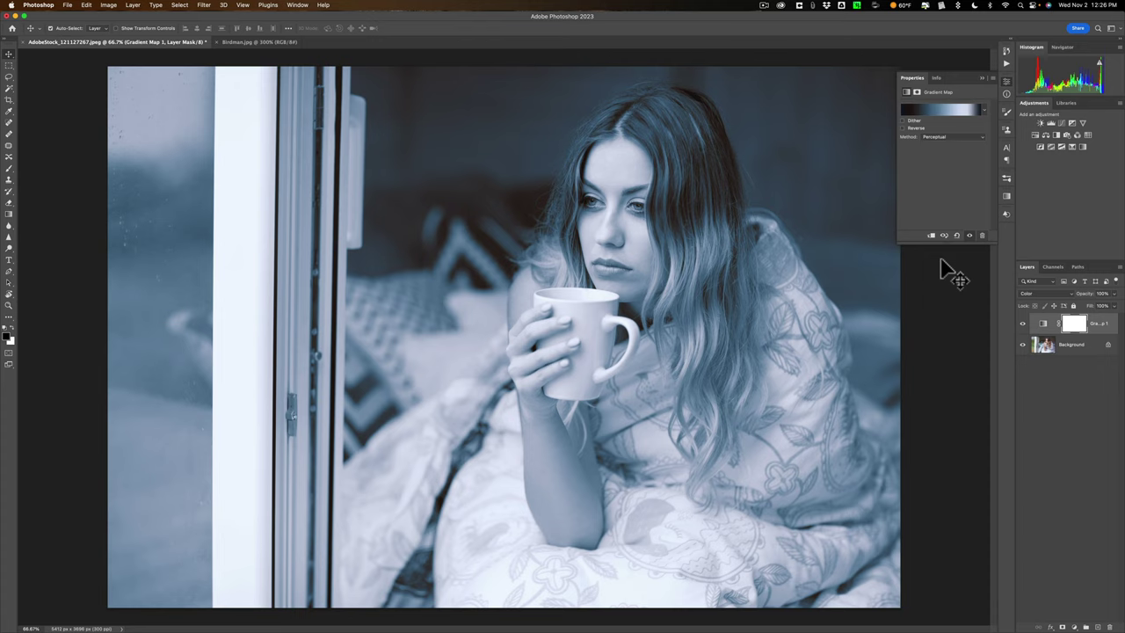
- Close the Gradient Map properties and bring up the Libraries panel
click(982, 77)
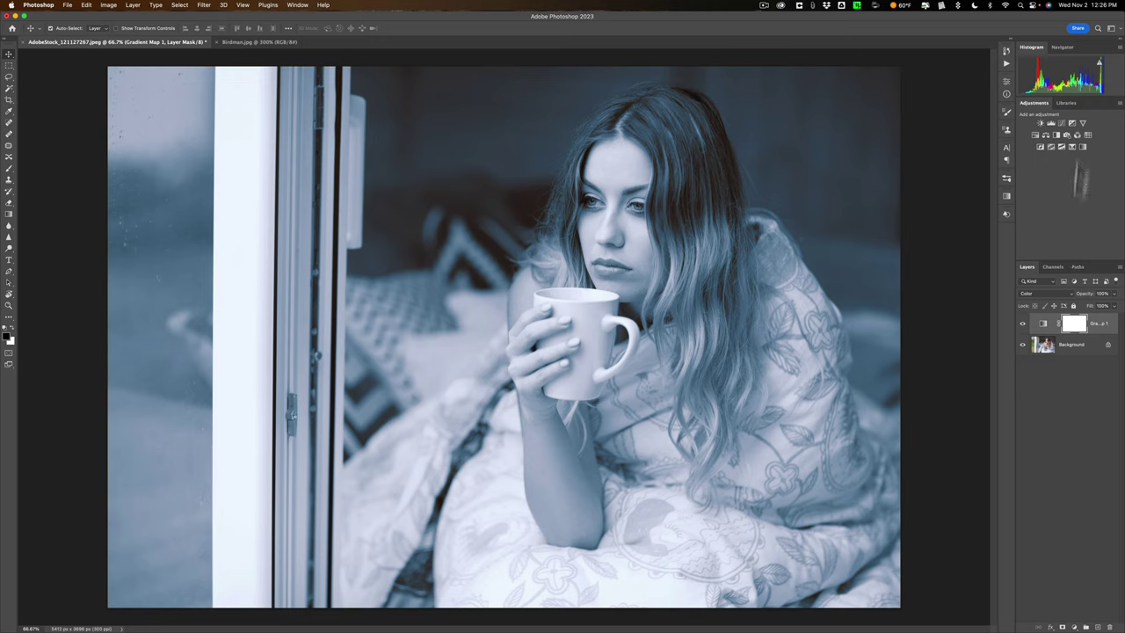
click(1070, 103)
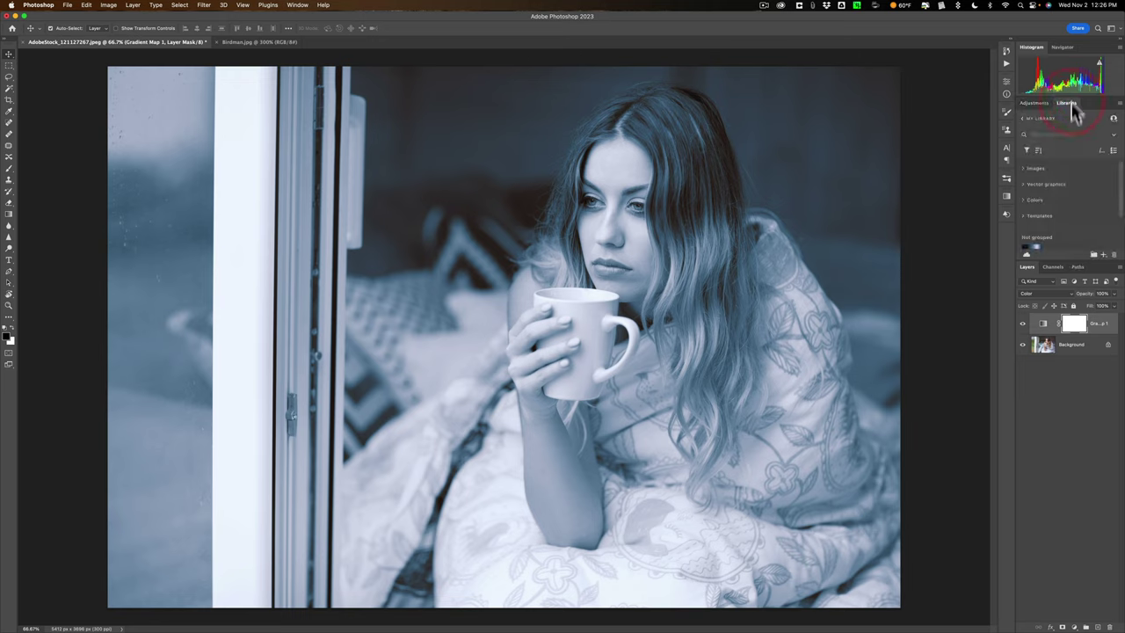
scroll(1055, 211, down, 2)
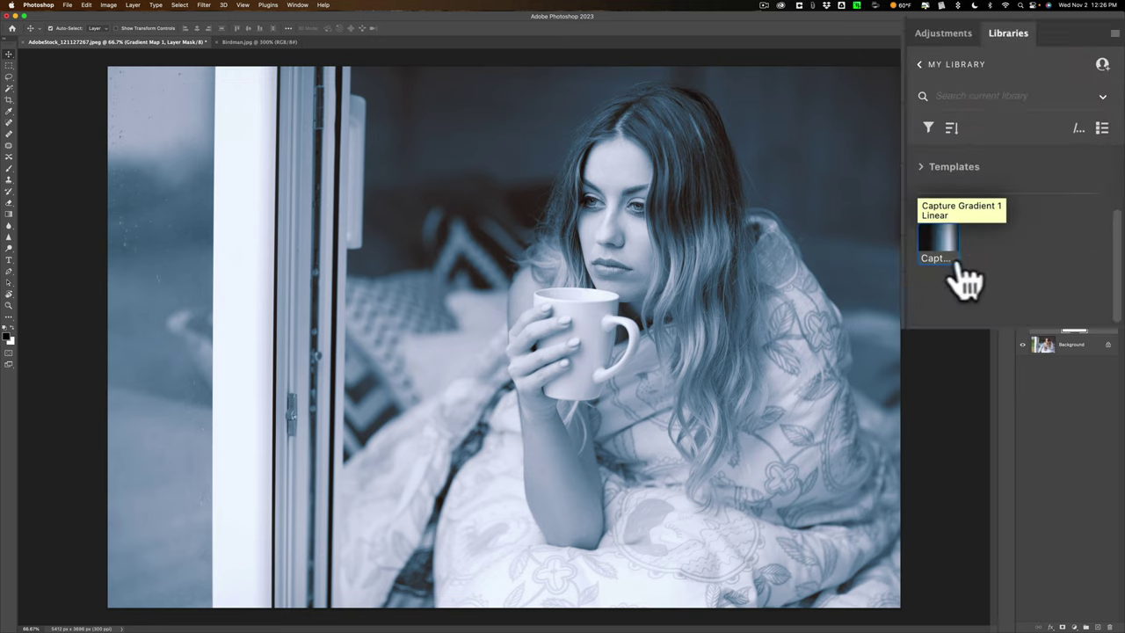
scroll(1059, 220, up, 2)
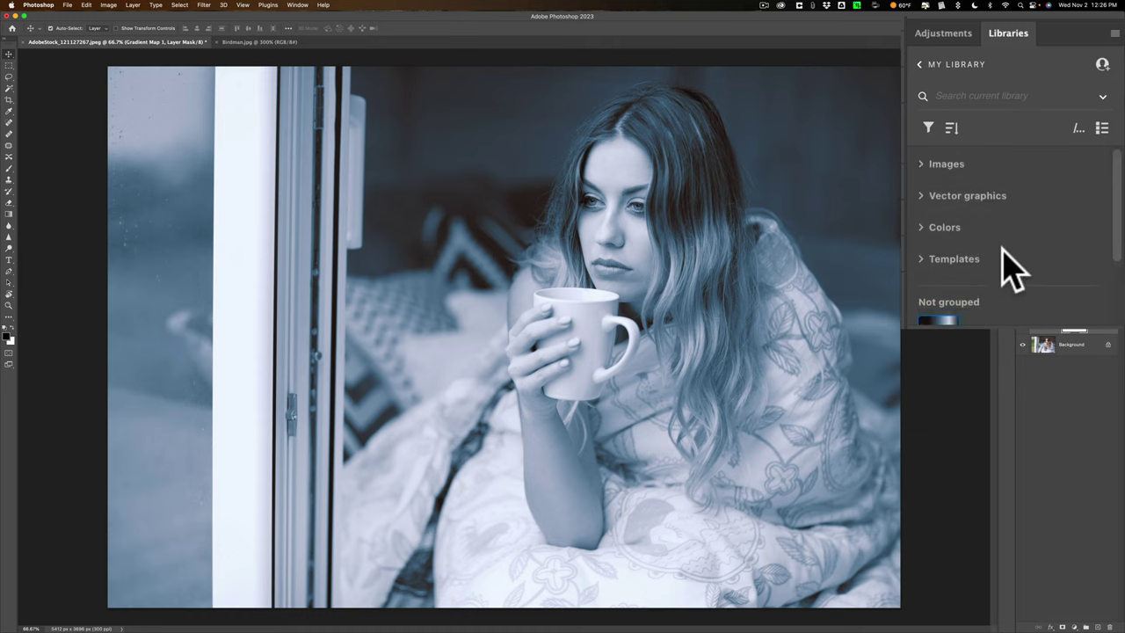
scroll(999, 255, down, 2)
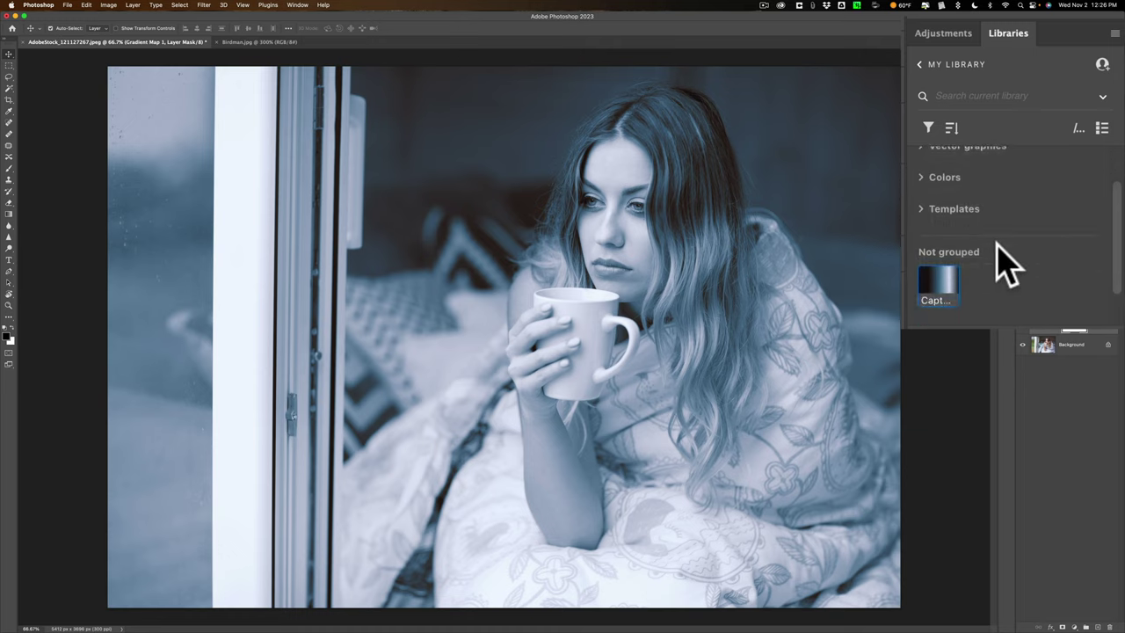
- Move Capture Gradient 1 into the Colors group, collapse it, and enlarge the layers list
drag(948, 290, 958, 193)
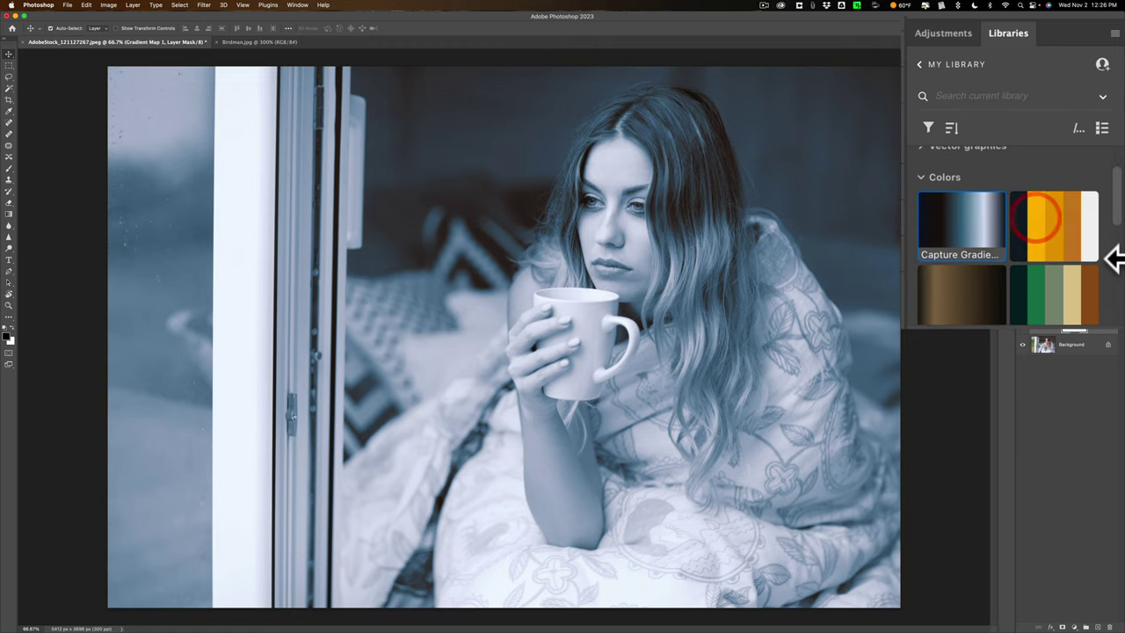
click(934, 179)
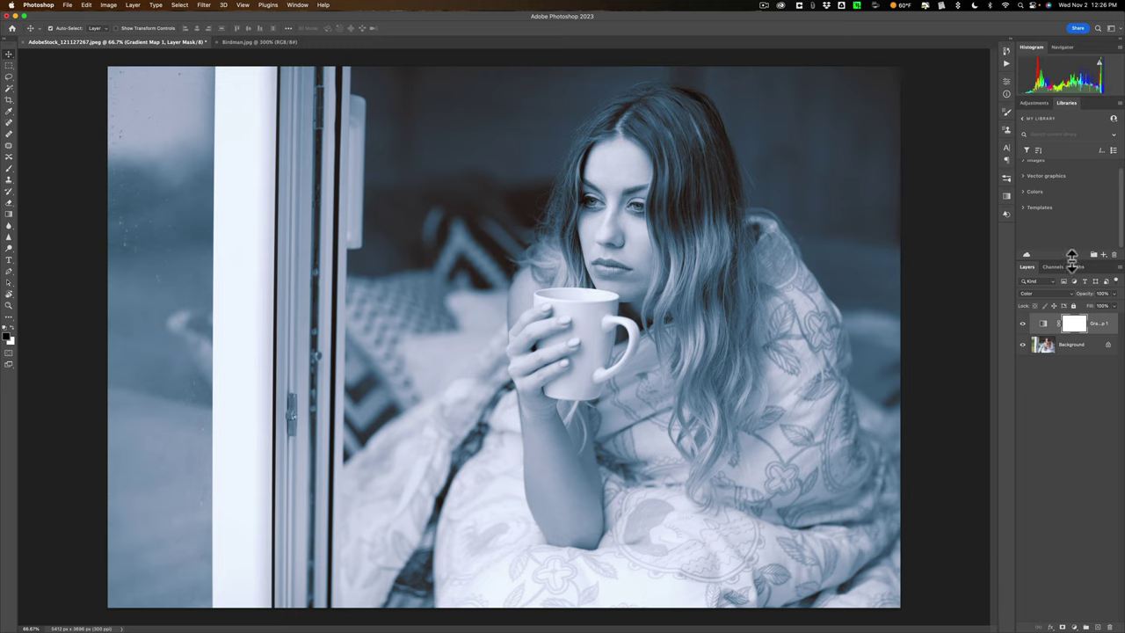
drag(1074, 264, 1073, 226)
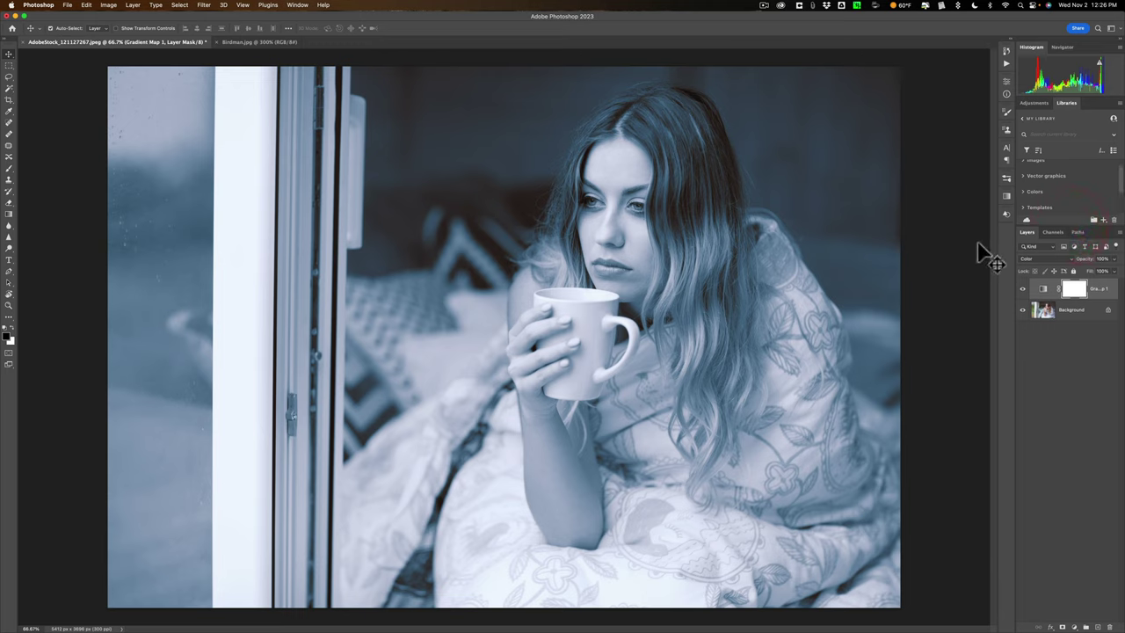